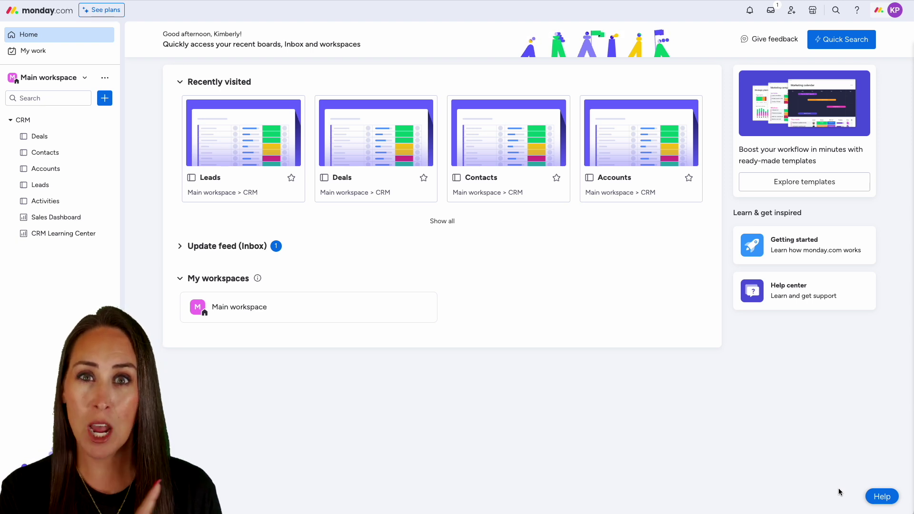
- Go to monday.com's Developer Center and view the My access tokens page
left_click(893, 11)
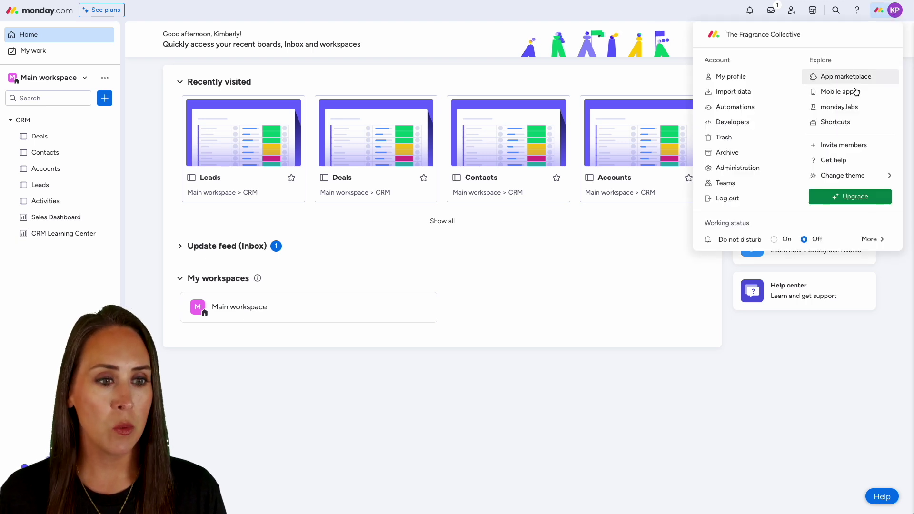
left_click(732, 123)
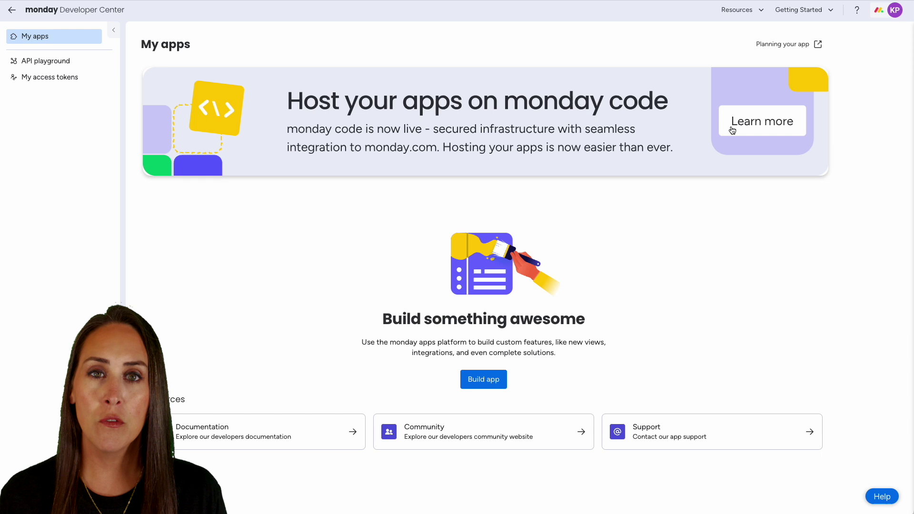
left_click(52, 80)
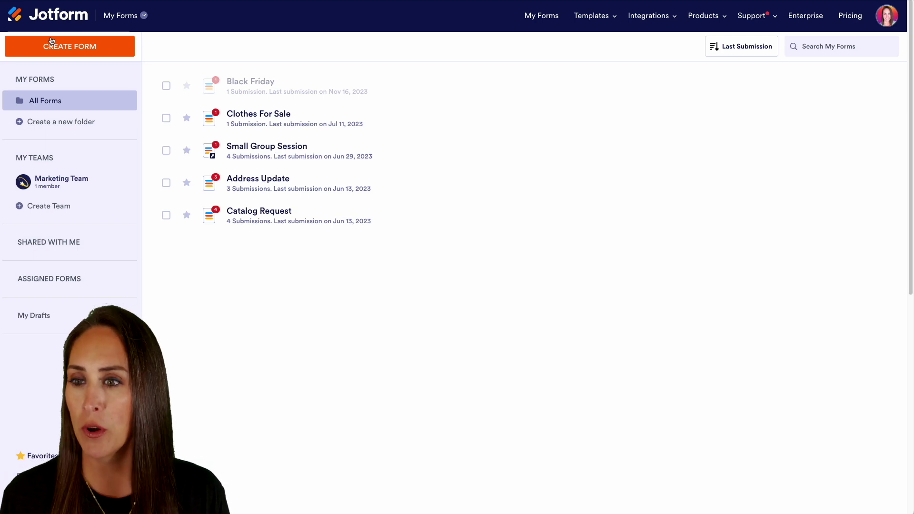
- Create a new Classic Form from scratch
left_click(51, 42)
left_click(321, 174)
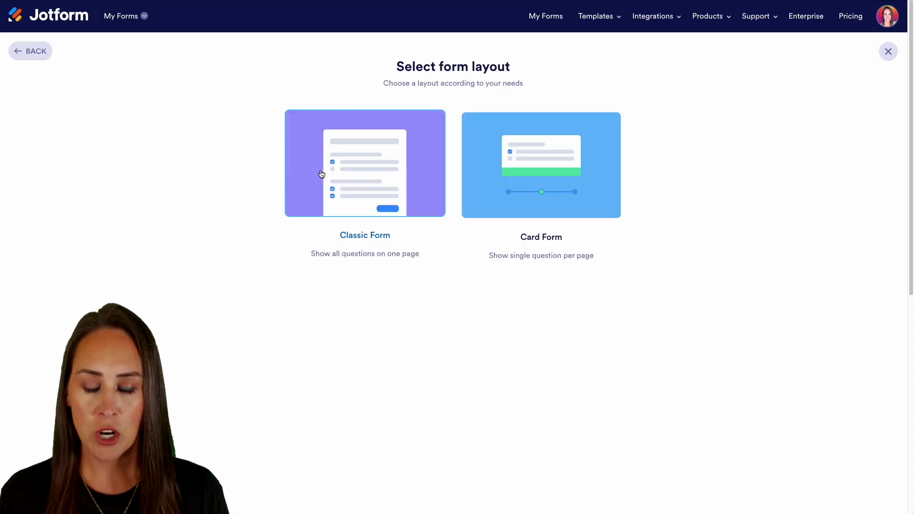
left_click(386, 179)
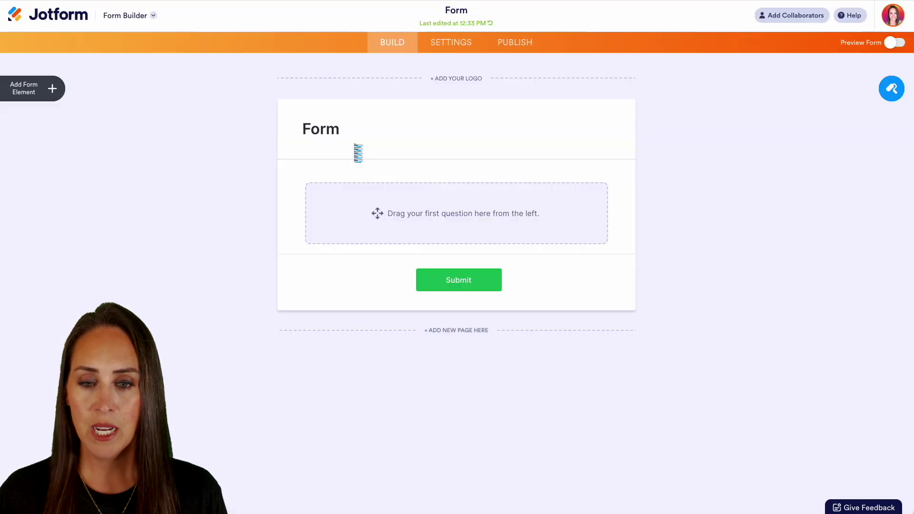
- Add Full Name, Email and a Long Text question labelled 'What is your error'
left_click(41, 91)
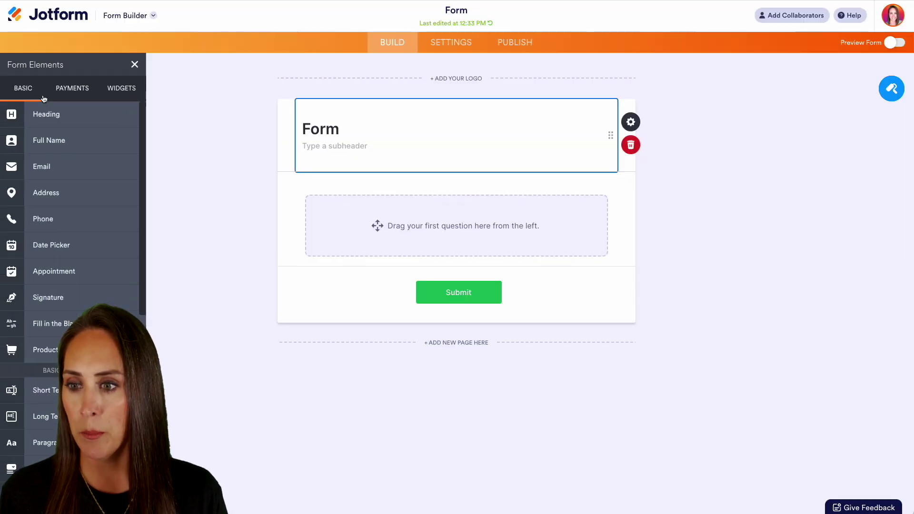
left_click(58, 141)
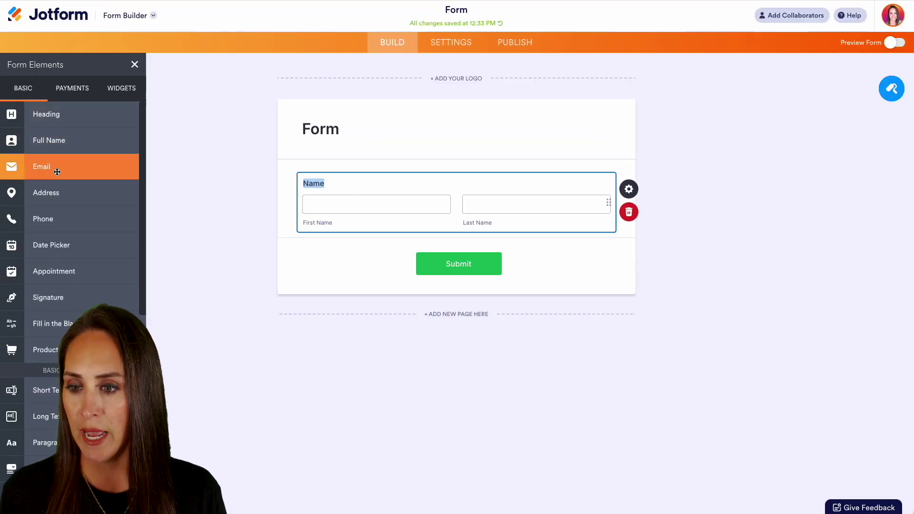
left_click(57, 167)
scroll(82, 311, "down", 2)
scroll(81, 310, "down", 1)
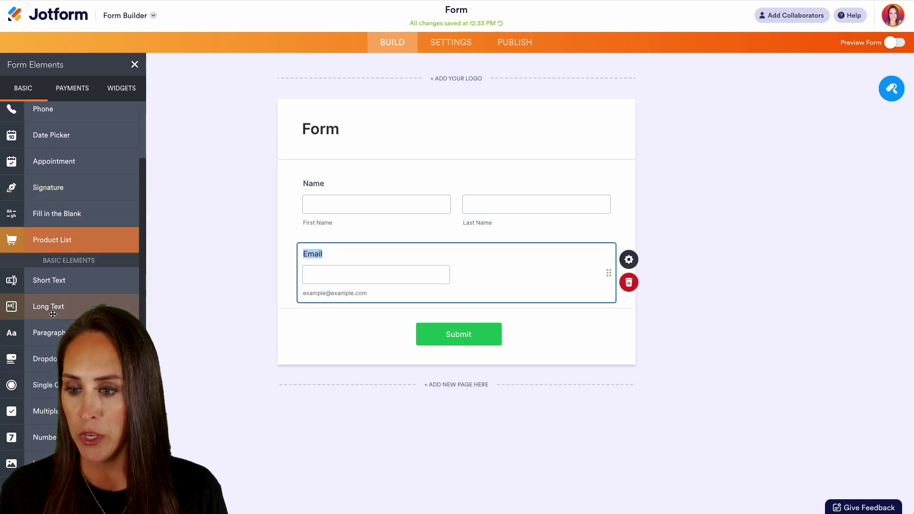
left_click(47, 303)
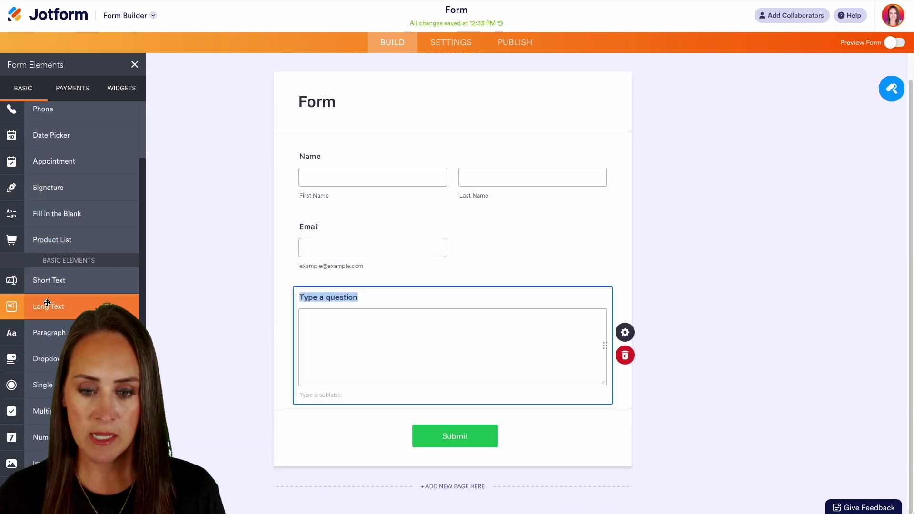
left_click(334, 296)
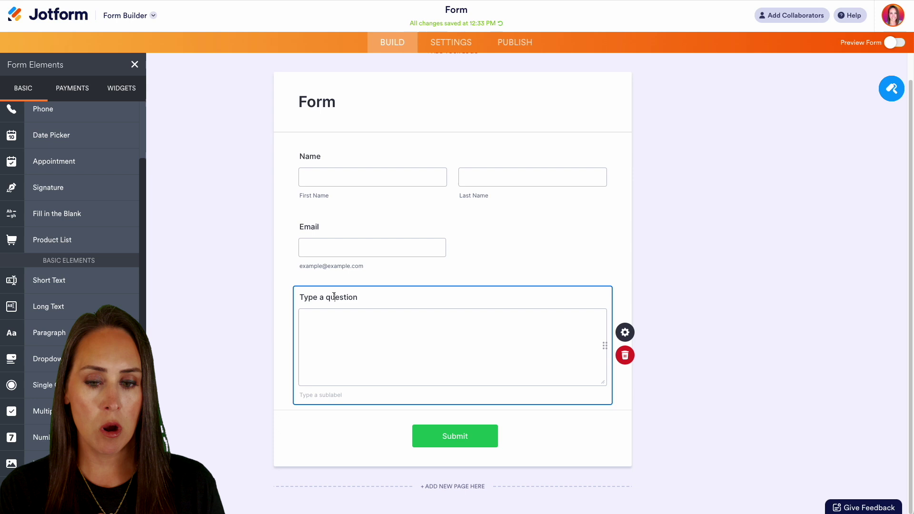
triple_click(334, 296)
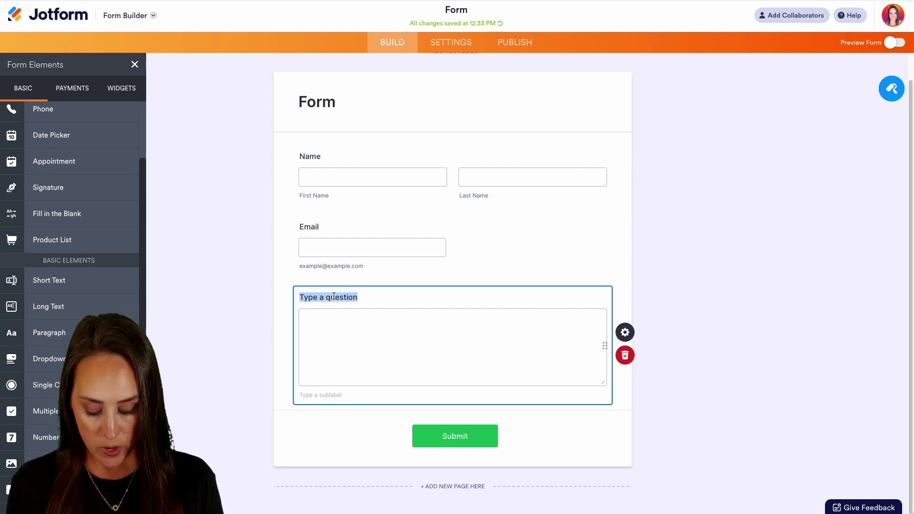
type("What is your error")
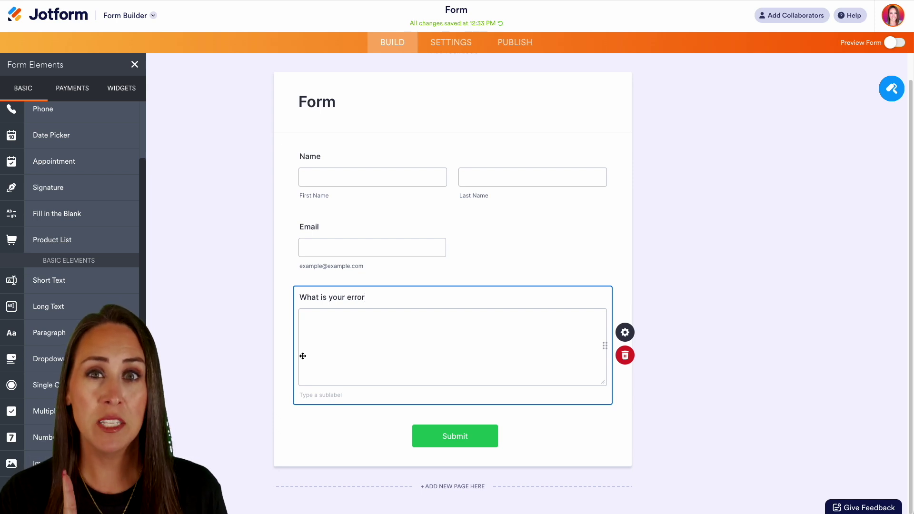
- In Settings > Integrations, choose monday.com with the Create an Item action and continue
left_click(458, 45)
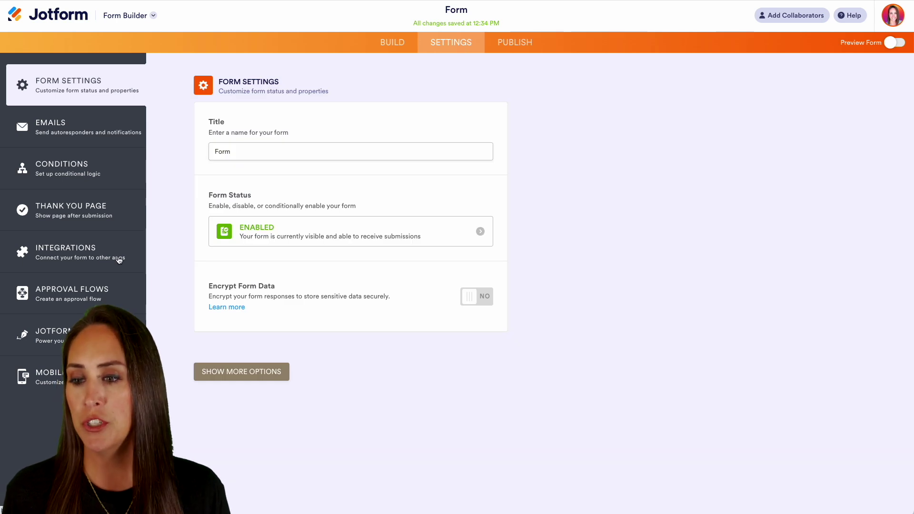
left_click(54, 259)
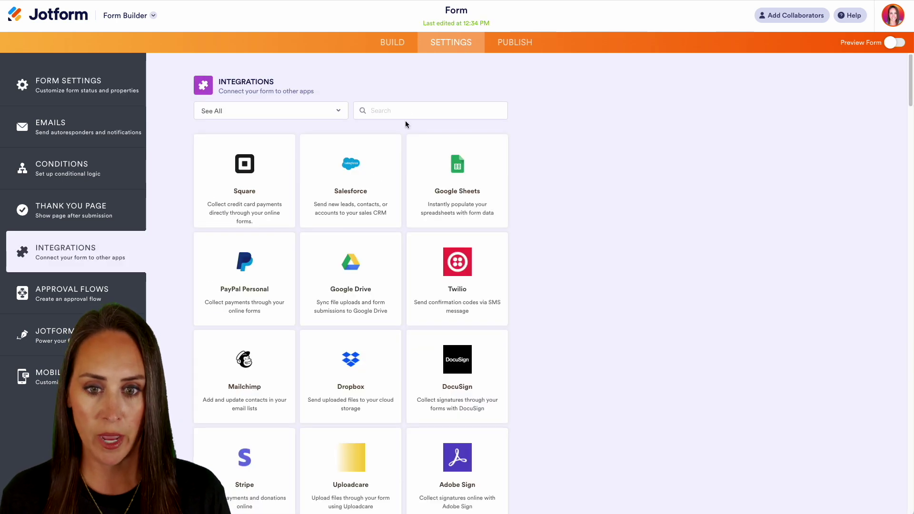
type("monday")
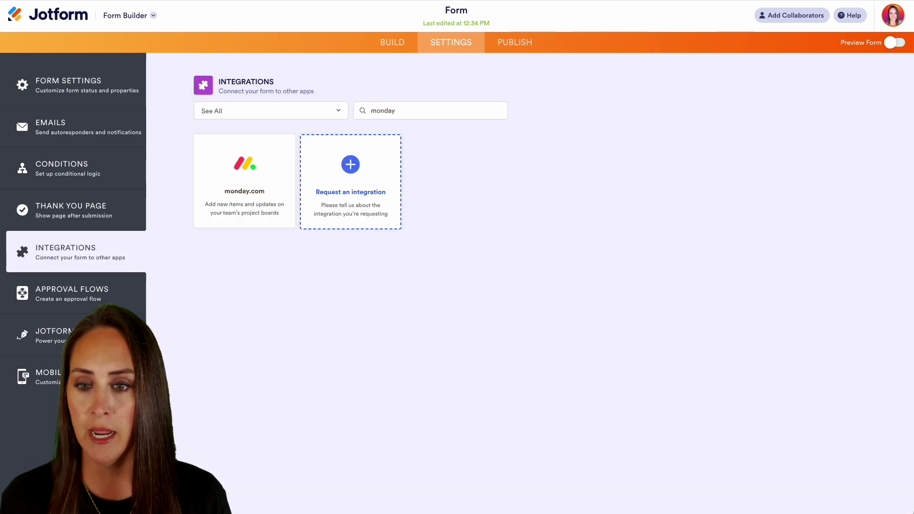
left_click(289, 188)
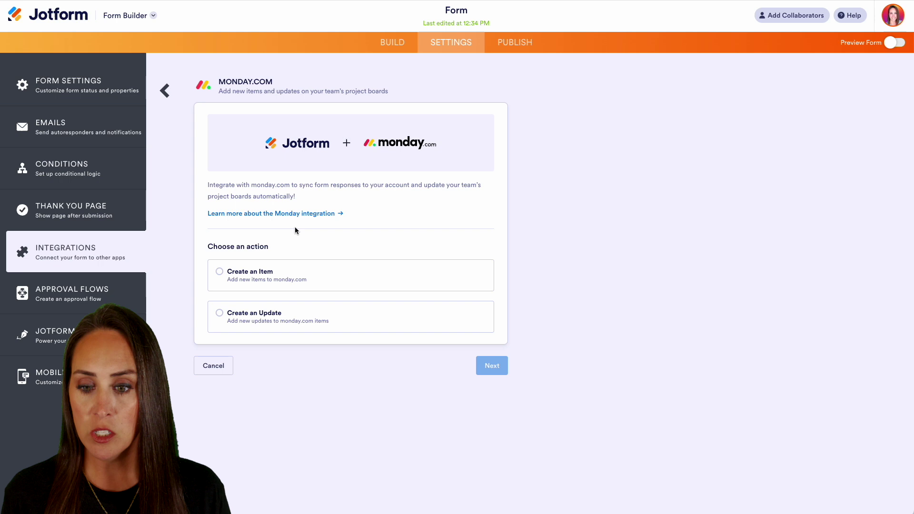
left_click(219, 272)
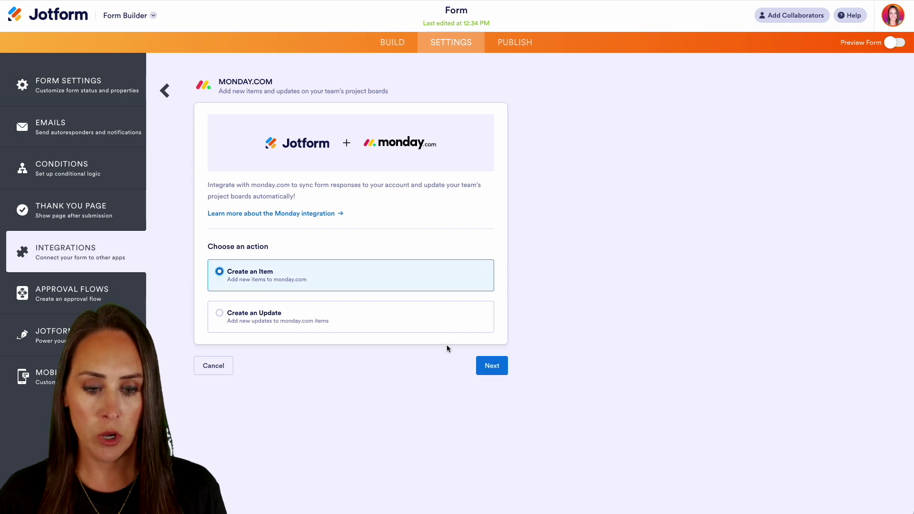
left_click(491, 366)
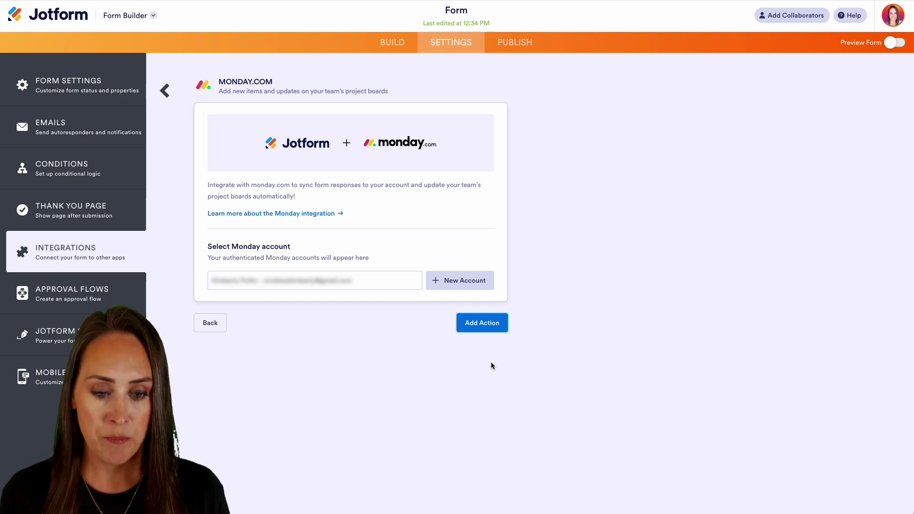
- Add the action with the connected account, targeting the Leads board's New Leads group
left_click(471, 323)
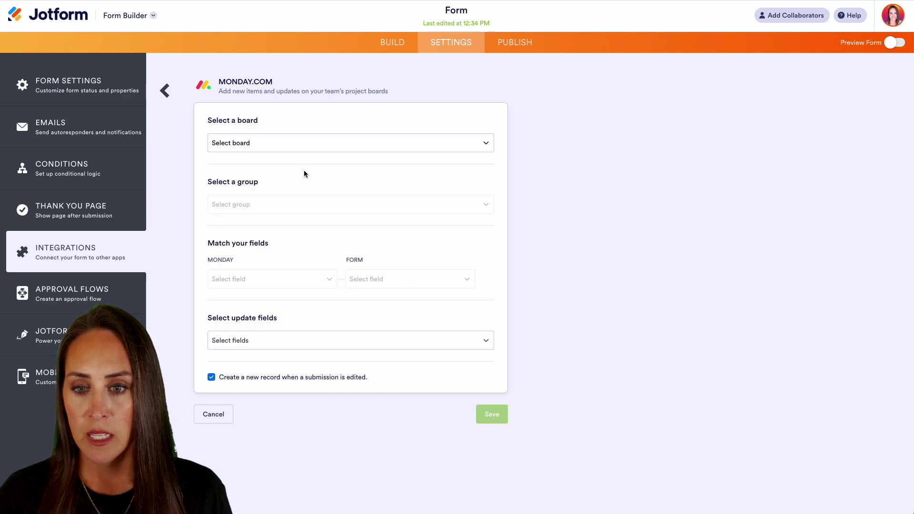
left_click(301, 143)
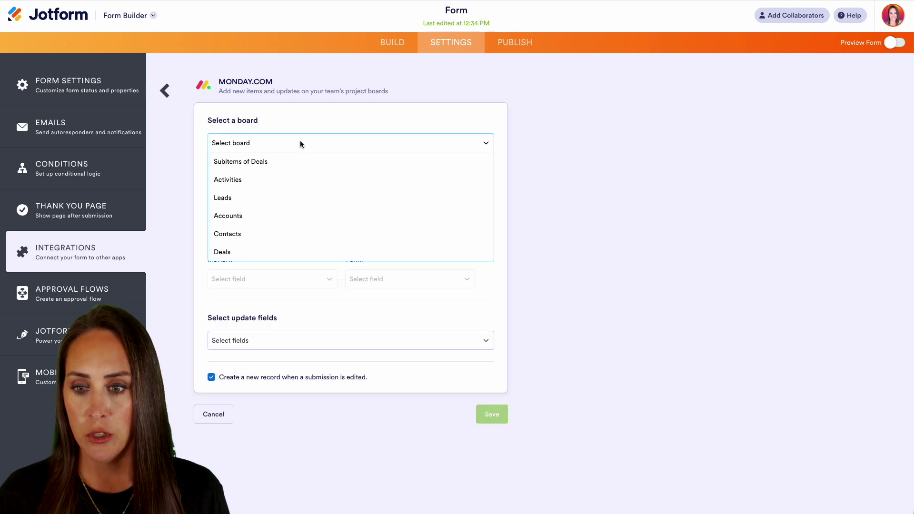
left_click(298, 202)
left_click(290, 207)
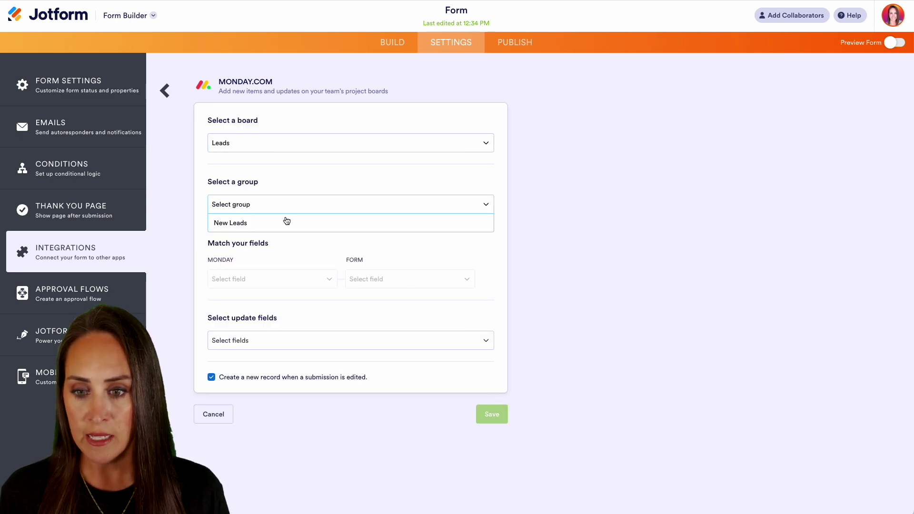
left_click(283, 222)
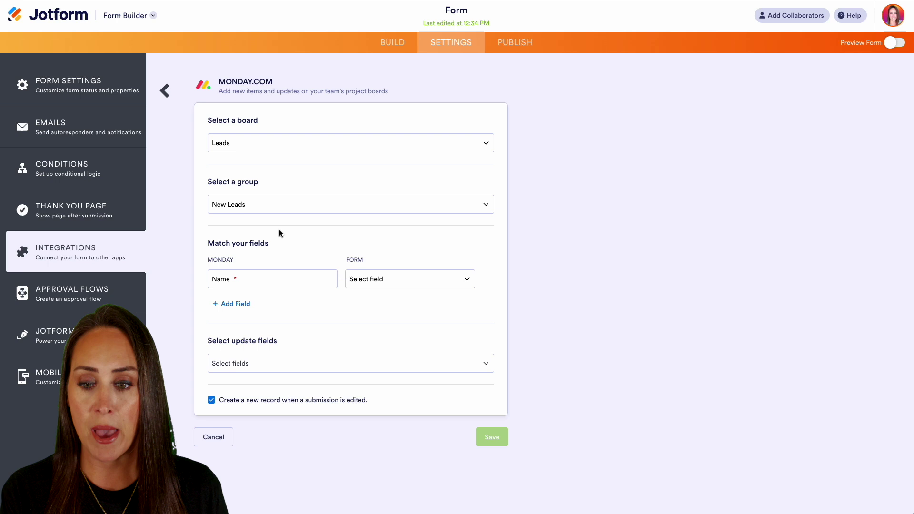
- Map monday's Name and Email columns to the form's Name and Email fields
left_click(381, 280)
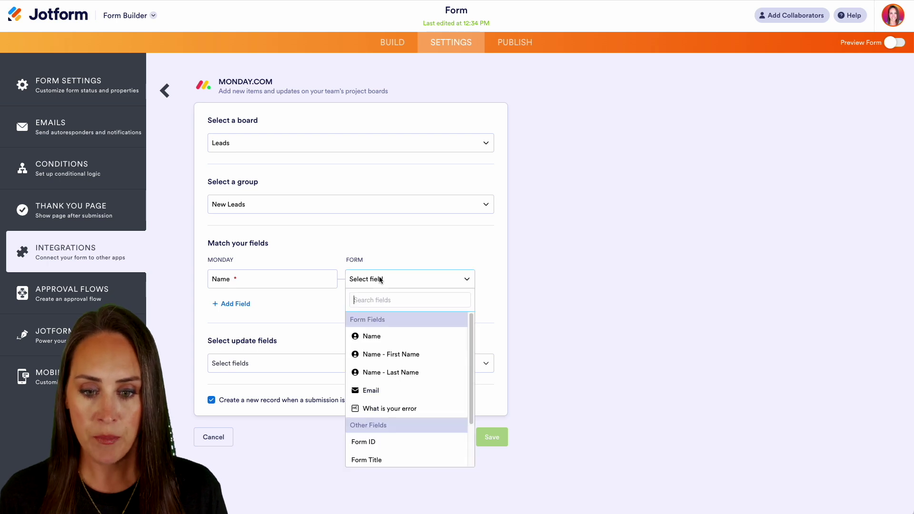
left_click(391, 336)
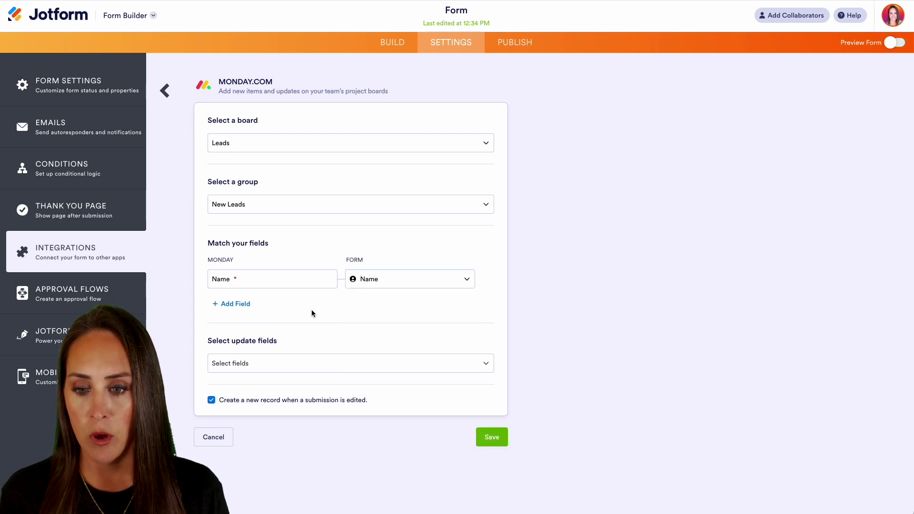
left_click(234, 304)
left_click(235, 310)
left_click(238, 358)
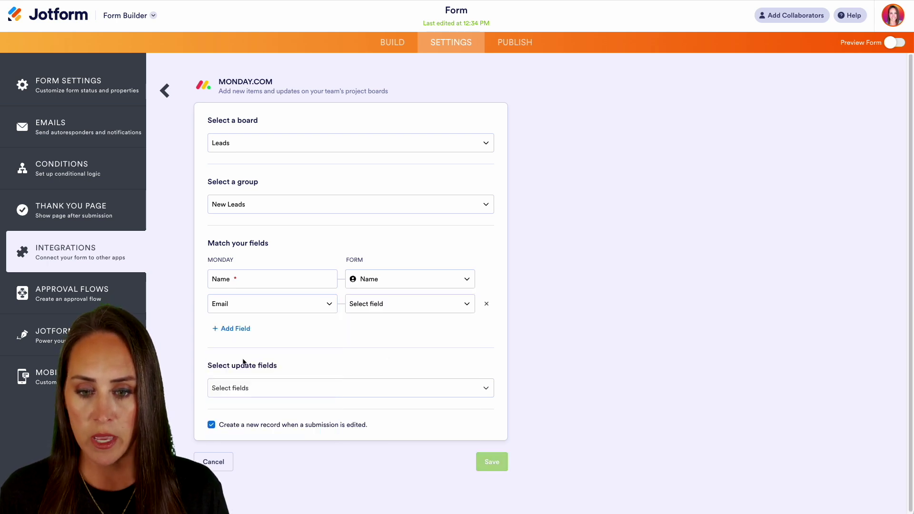
left_click(387, 302)
left_click(379, 362)
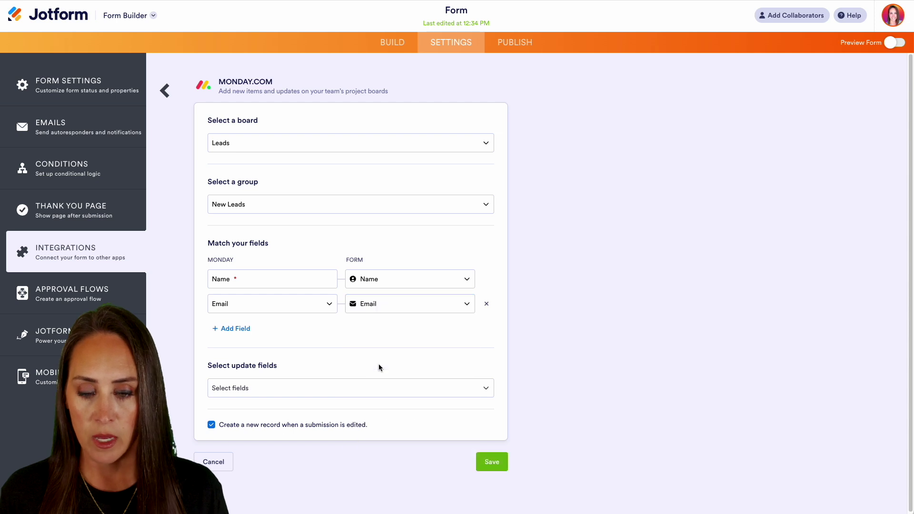
- Map the Comments column to 'What is your error' and save the Create an Item action
left_click(234, 328)
left_click(258, 332)
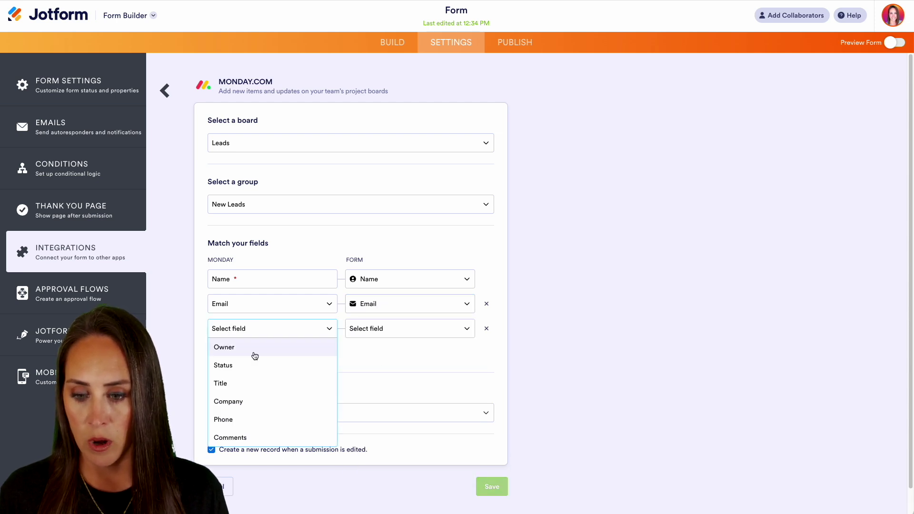
left_click(253, 442)
left_click(427, 324)
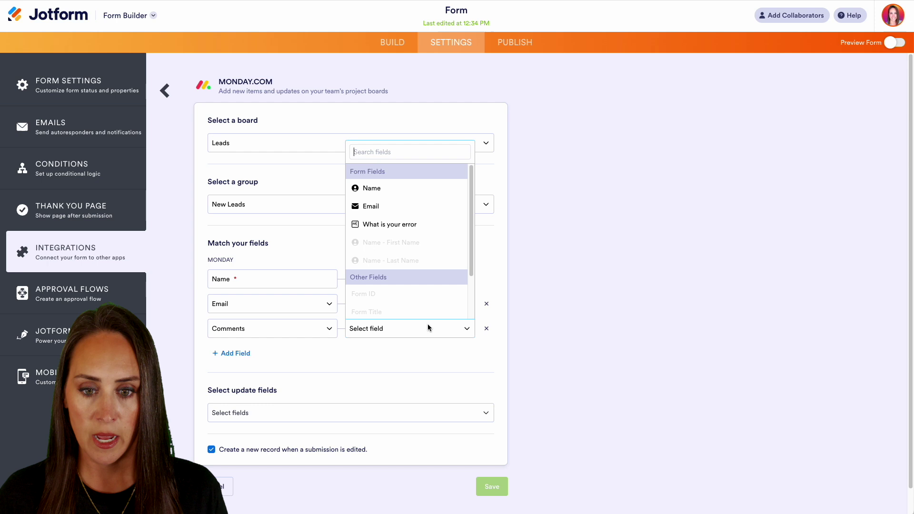
left_click(395, 224)
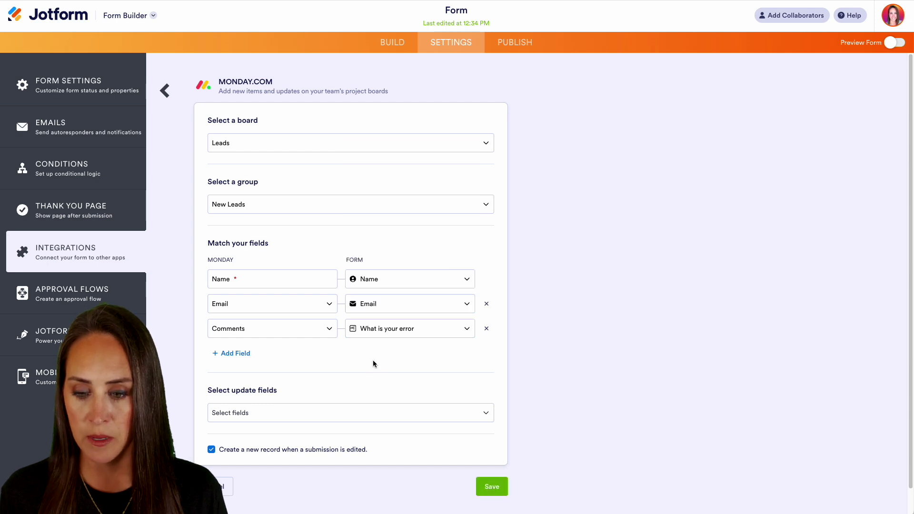
left_click(486, 486)
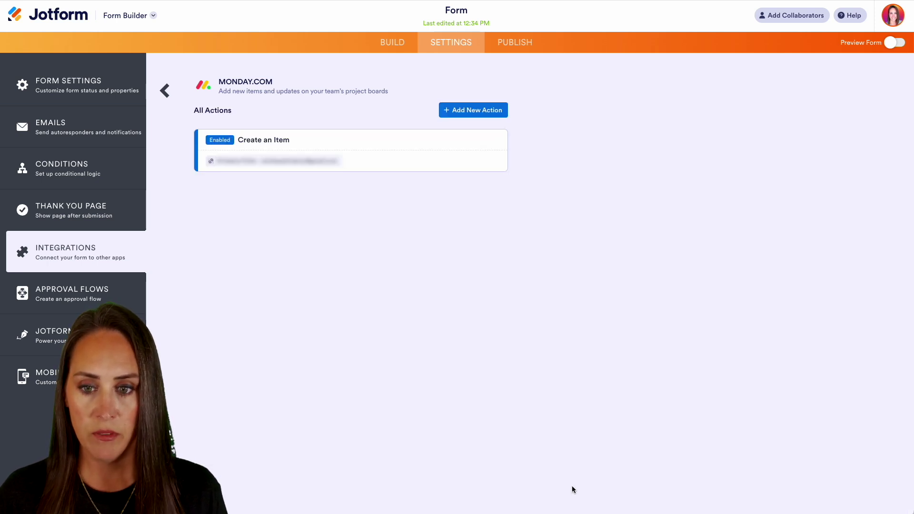
mouse_move(490, 148)
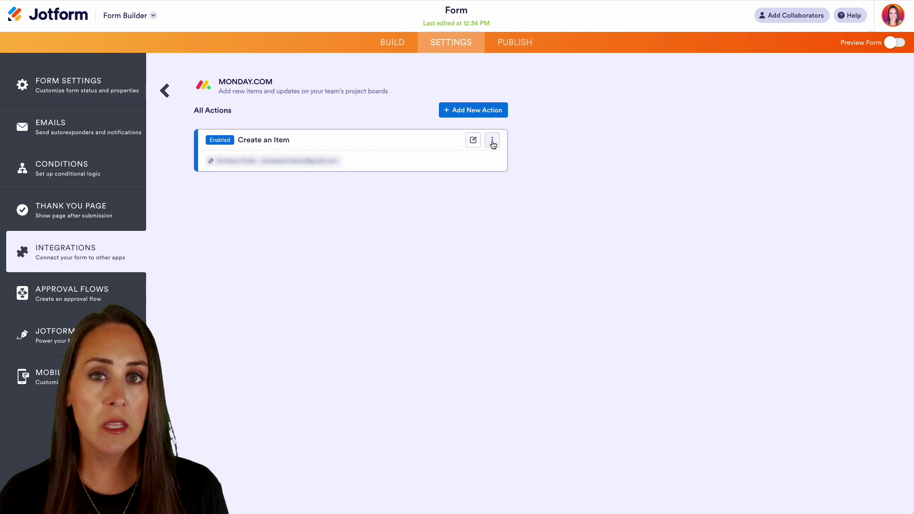
- Preview the form, auto-fill sample data with 'Printer not working', and submit the test entry
left_click(492, 142)
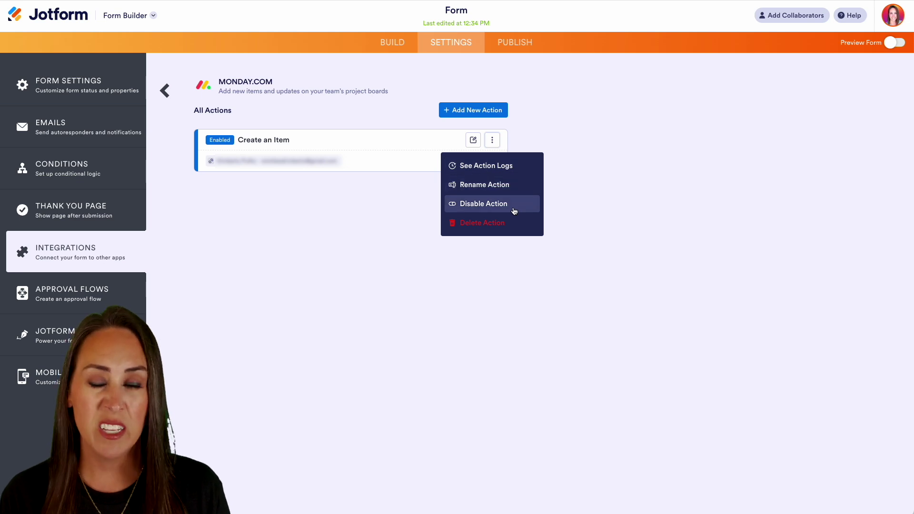
left_click(559, 178)
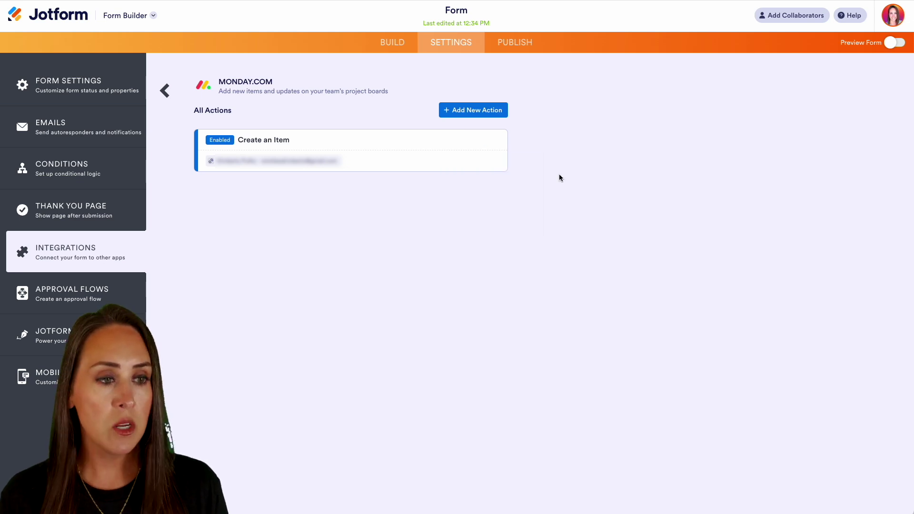
left_click(892, 43)
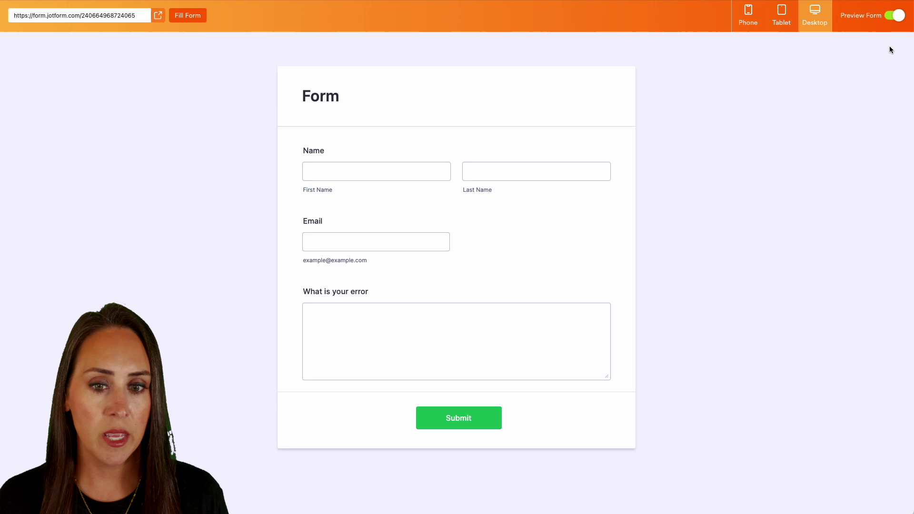
left_click(184, 16)
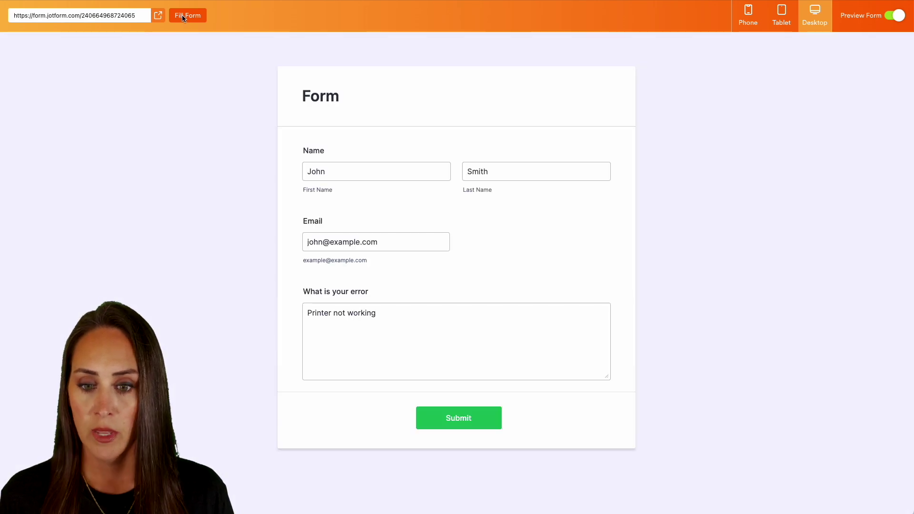
left_click(472, 425)
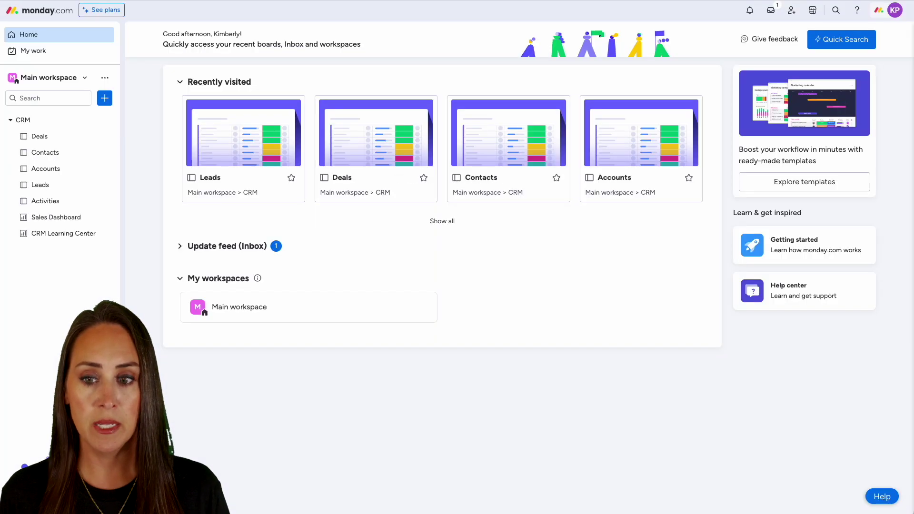
- Open the new lead on the Leads board and scroll to its Comments reading 'Printer not working'
left_click(242, 128)
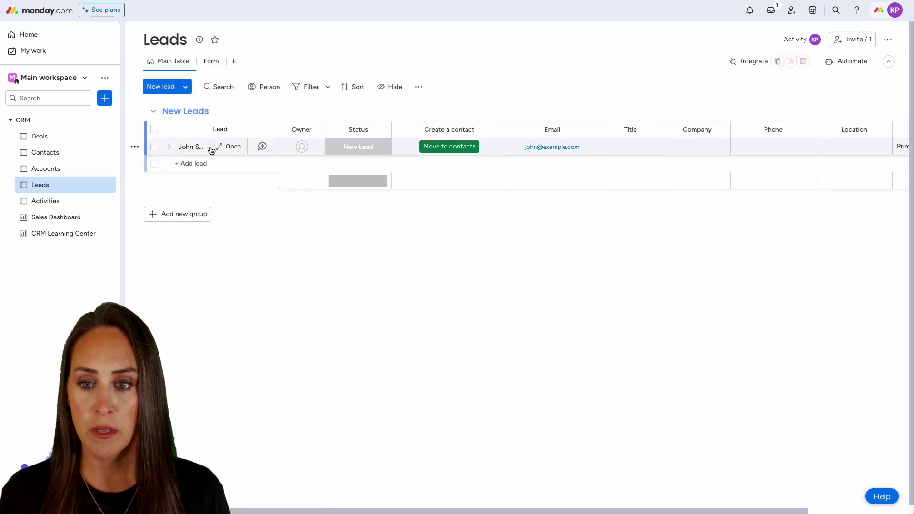
left_click(229, 147)
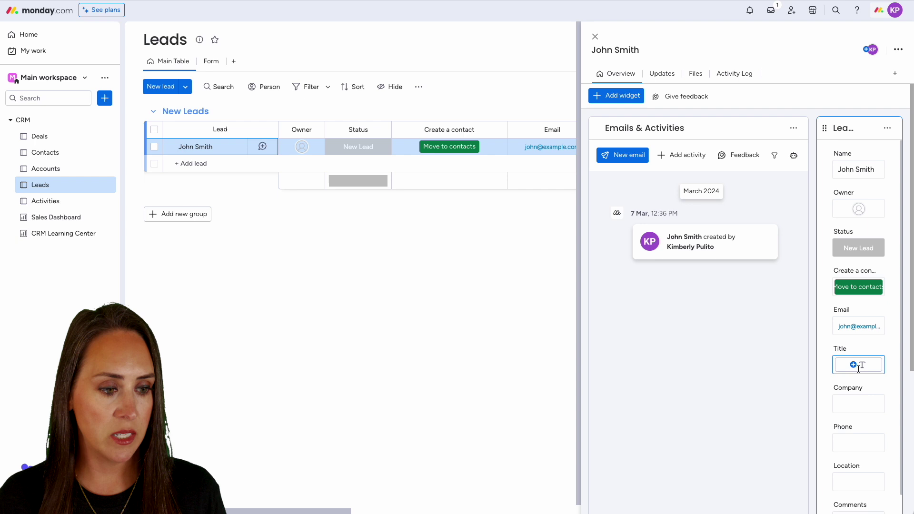
scroll(858, 365, "down", 1)
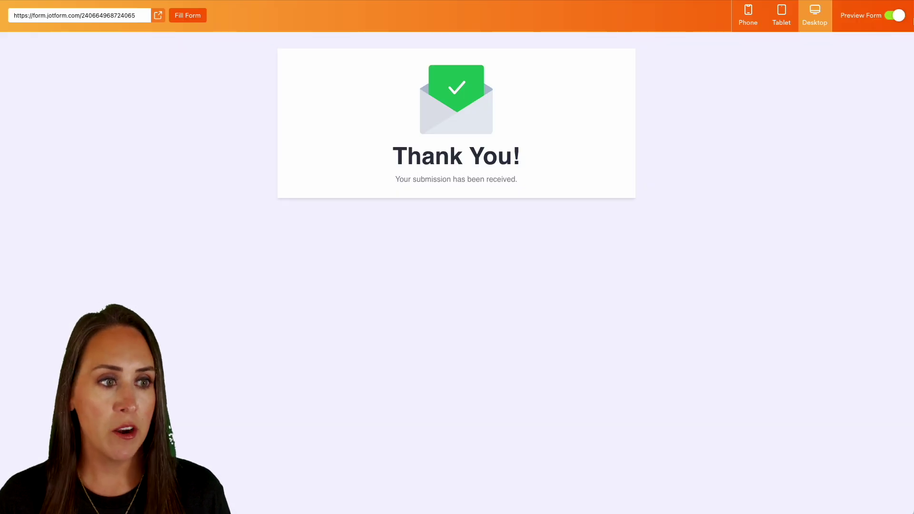
- Add a second monday.com action, Create an Update, using the connected account
left_click(895, 16)
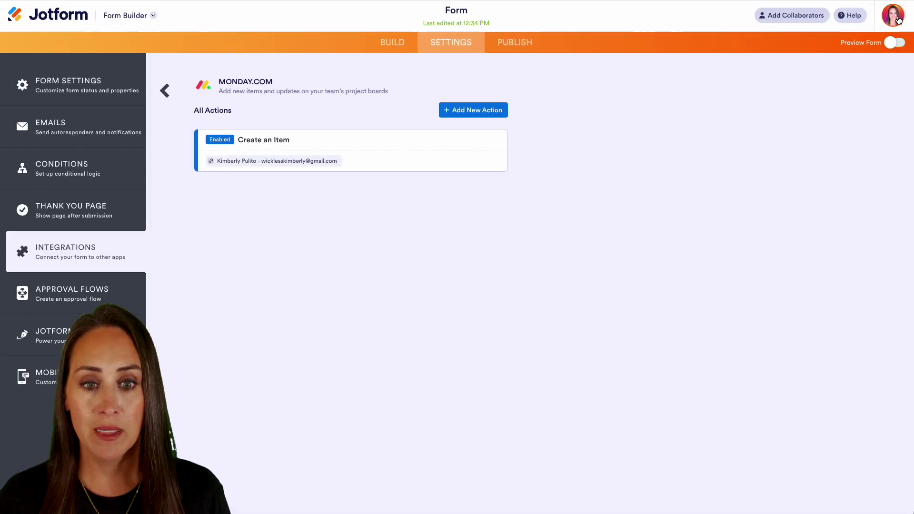
left_click(478, 111)
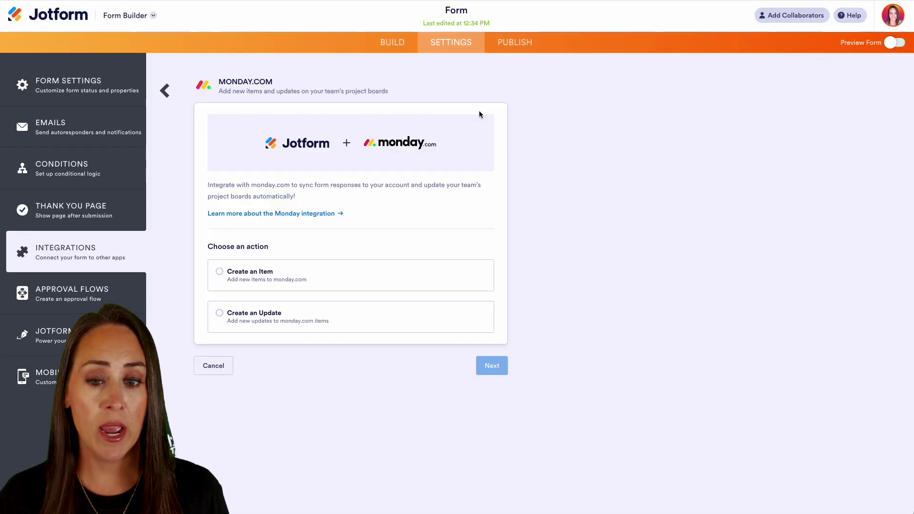
left_click(220, 313)
left_click(498, 366)
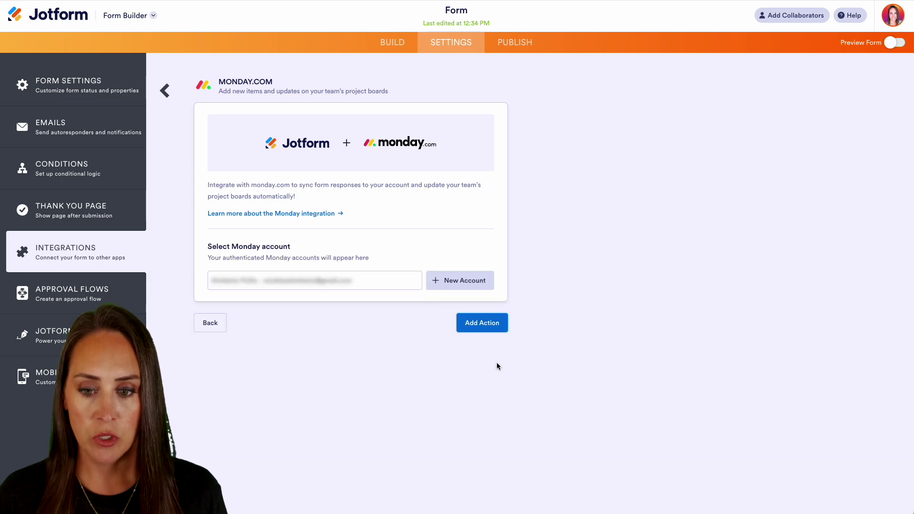
left_click(485, 322)
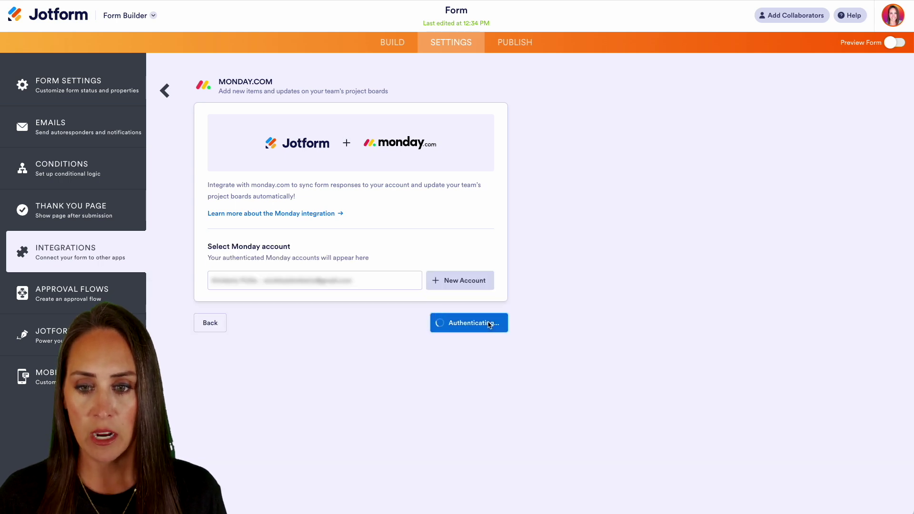
- Target the existing lead item in the Leads board's New Leads group
left_click(228, 142)
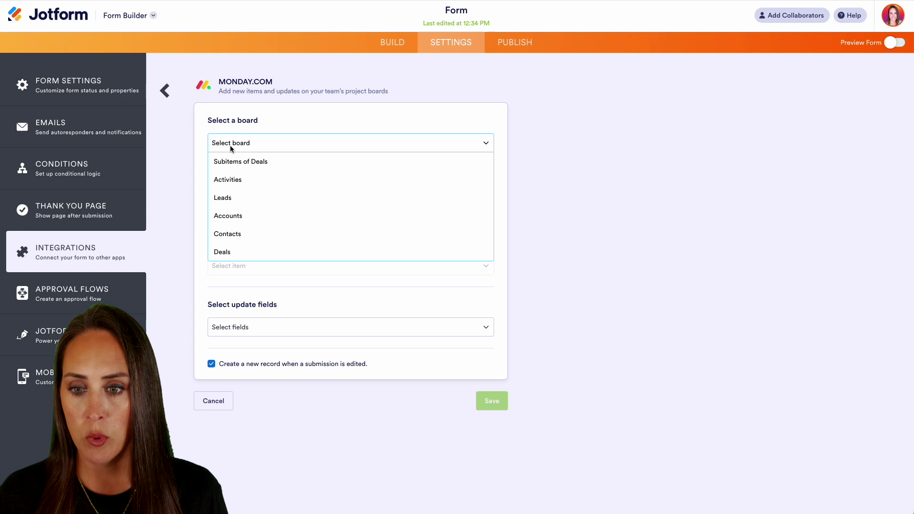
left_click(238, 197)
left_click(238, 205)
left_click(238, 222)
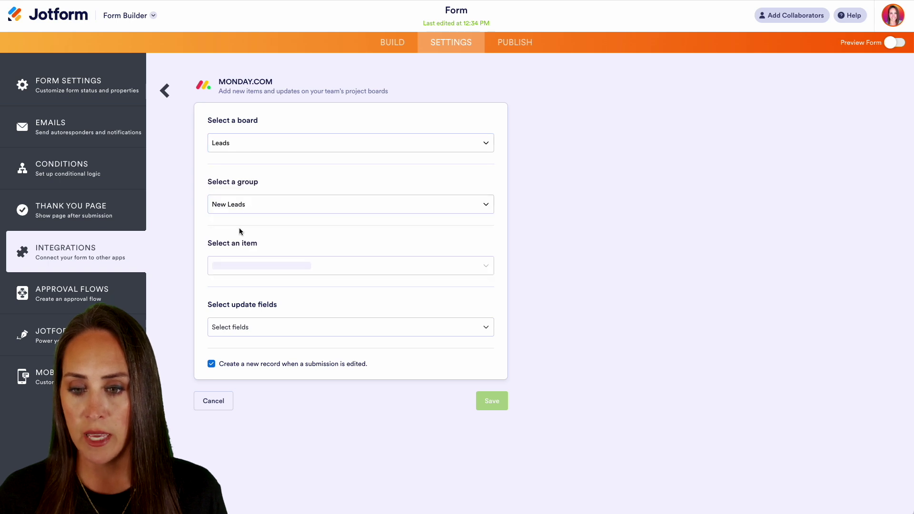
left_click(249, 269)
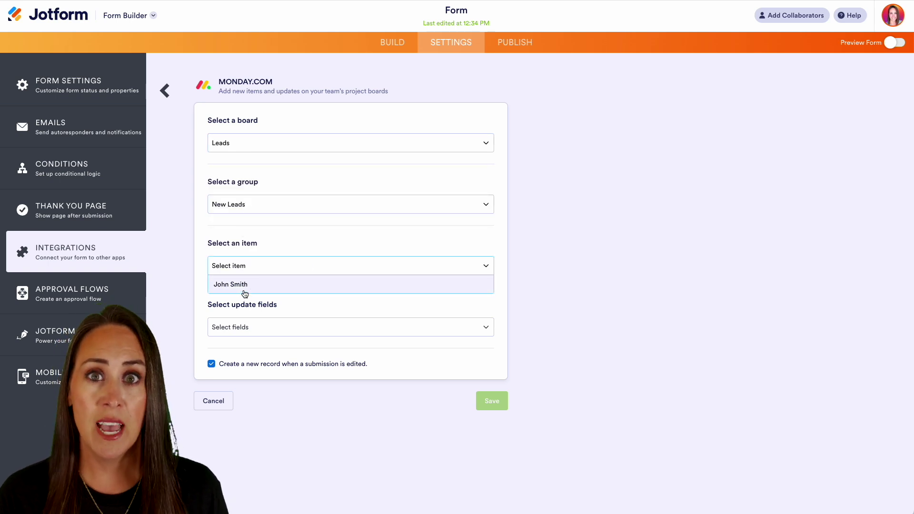
left_click(244, 290)
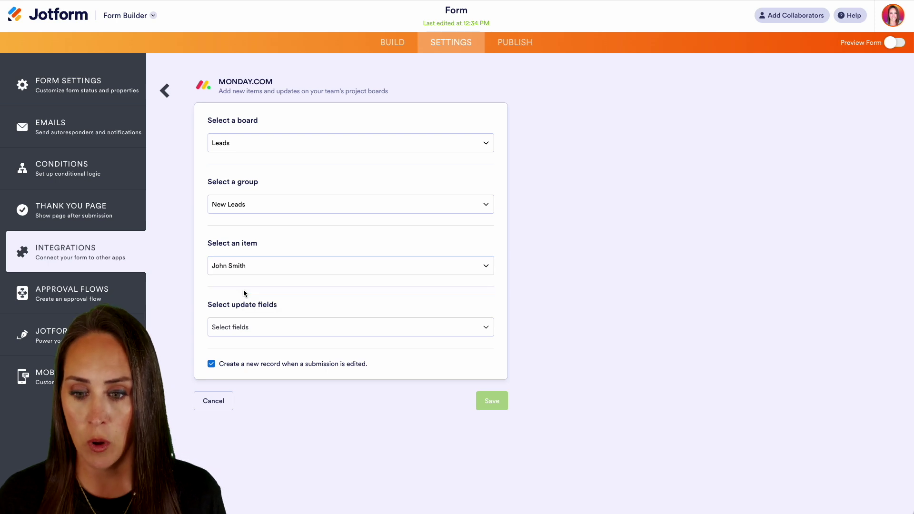
- Send the 'What is your error' answer as the update and save the action
left_click(253, 333)
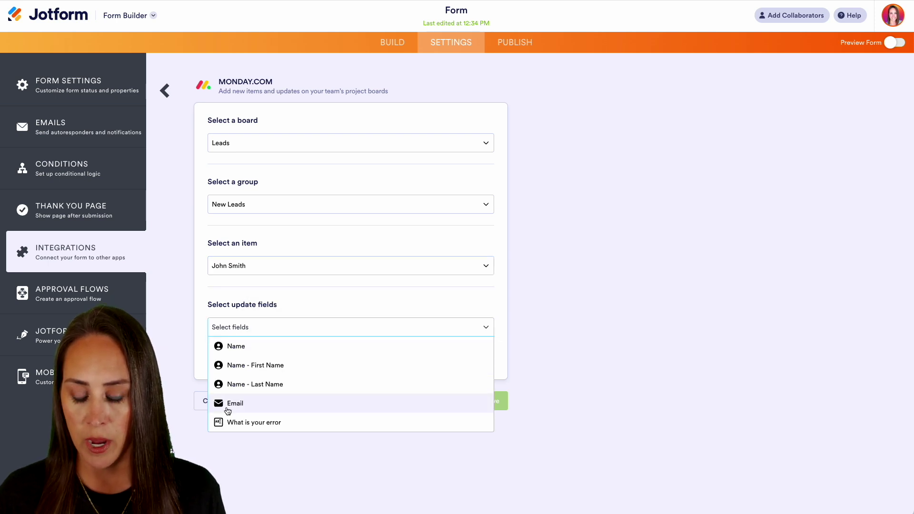
left_click(291, 425)
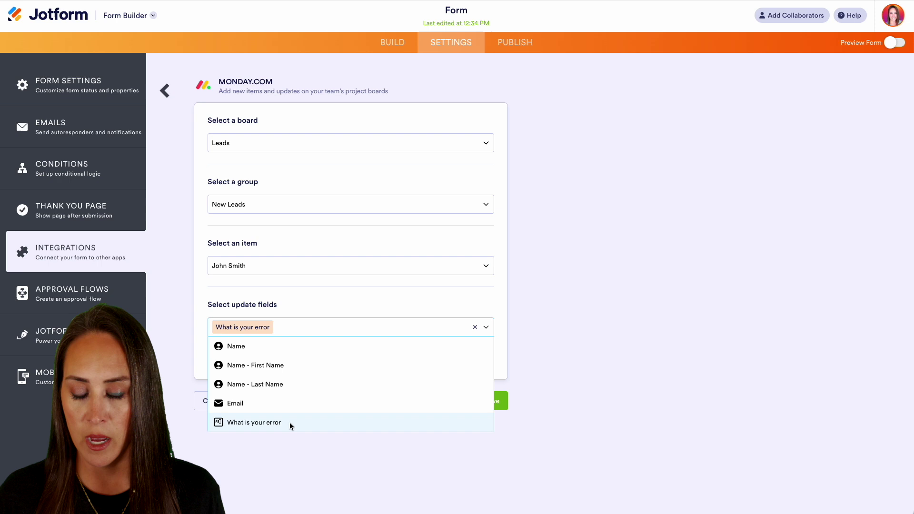
left_click(308, 304)
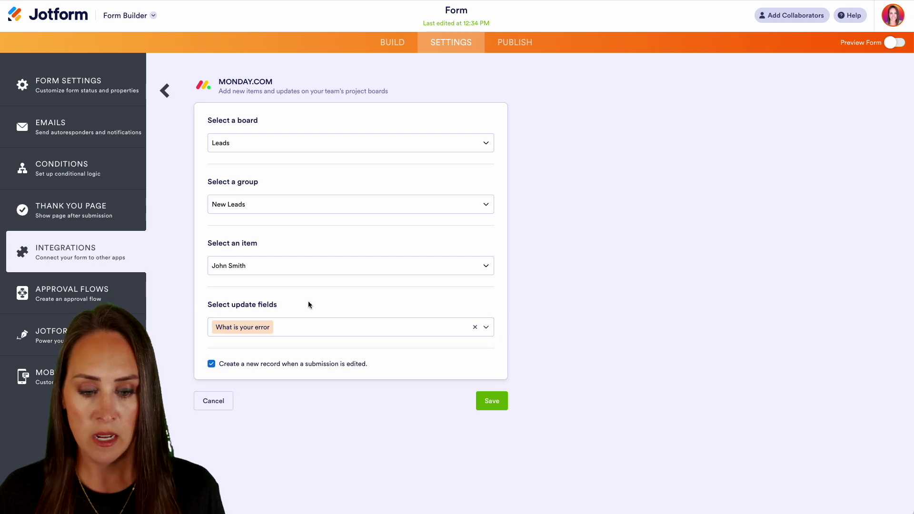
left_click(497, 400)
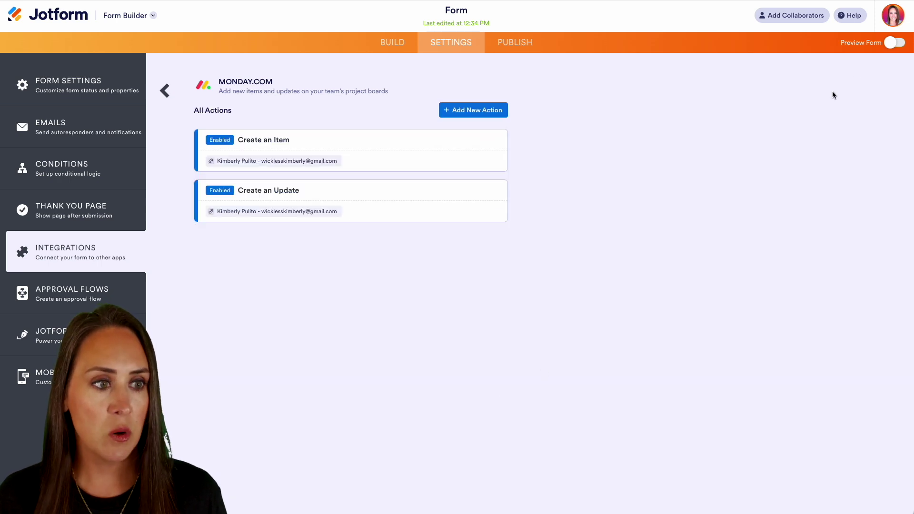
- Auto-fill a preview entry, change the error to 'Printer is now fixed (KP 3/6)', and submit
left_click(894, 43)
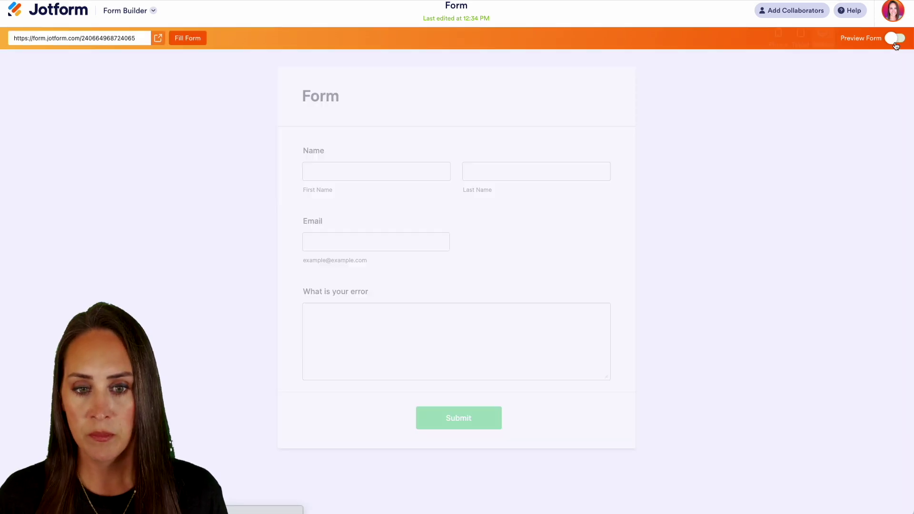
left_click(187, 15)
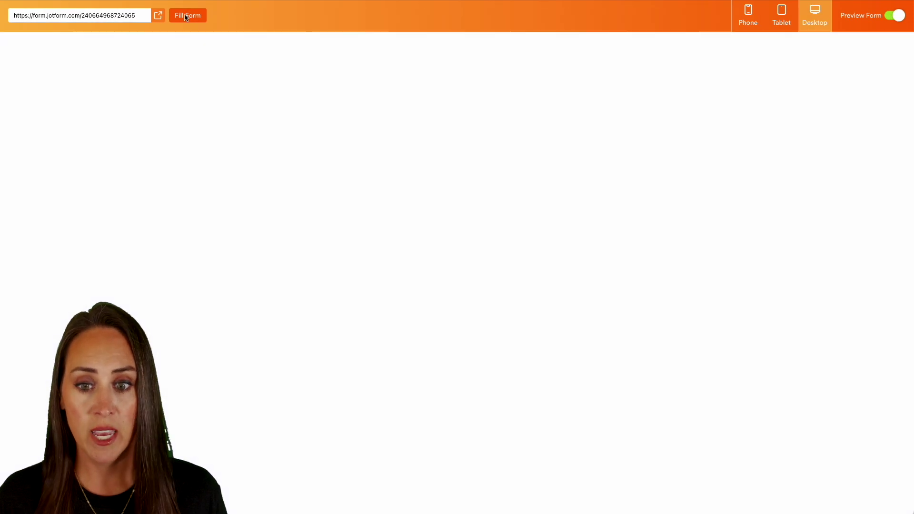
left_click_drag(453, 363, 302, 311)
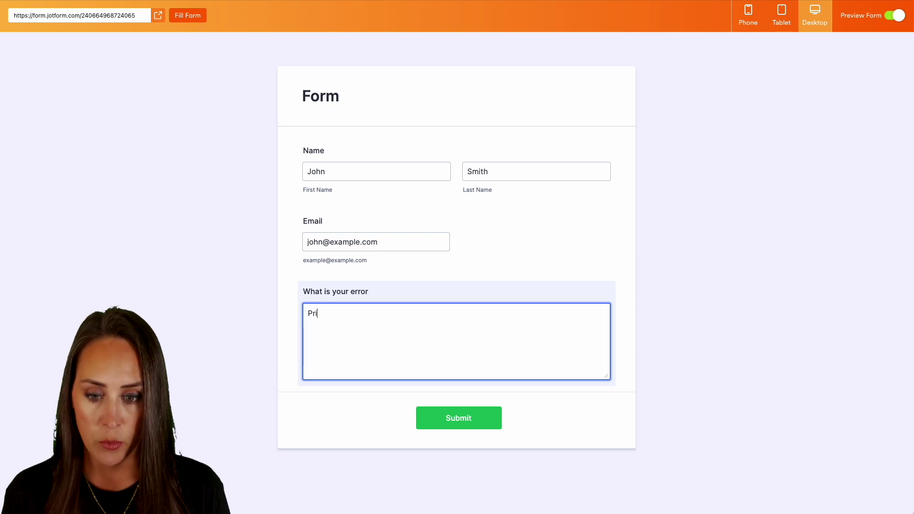
type("nter is now fi")
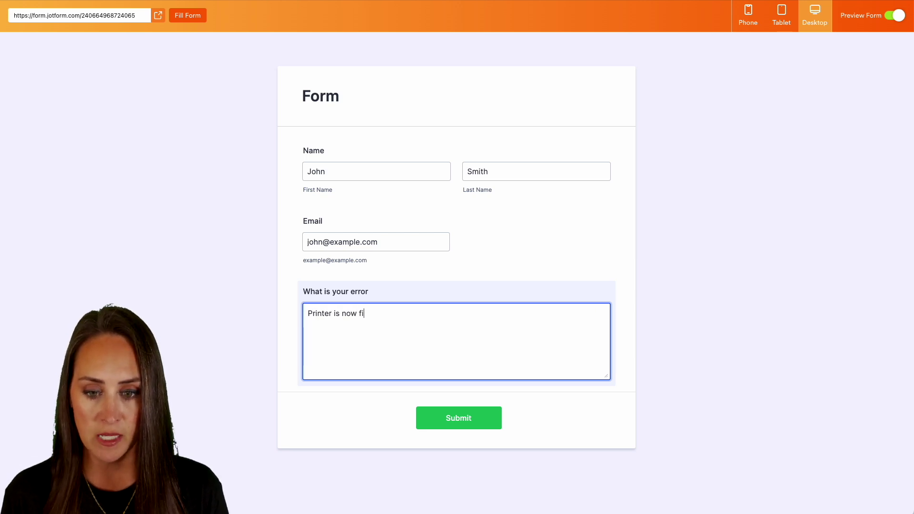
type("xed (KP")
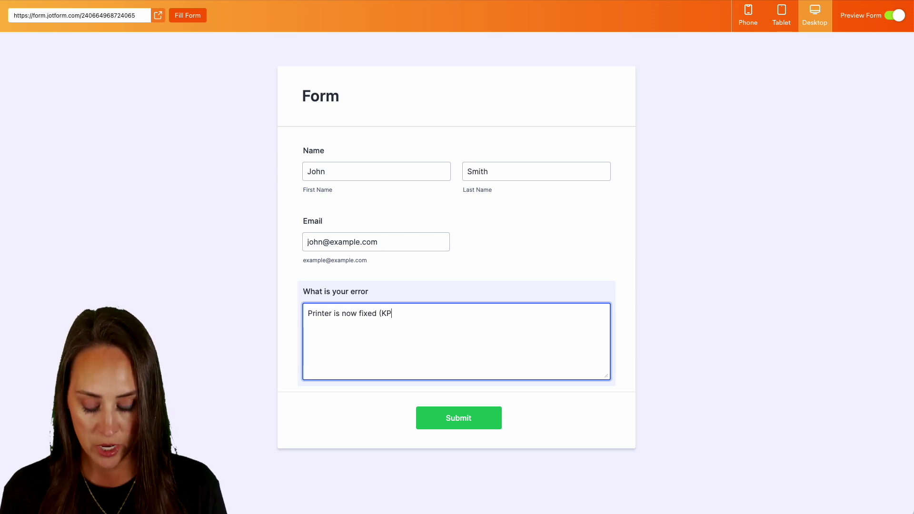
type(" 3")
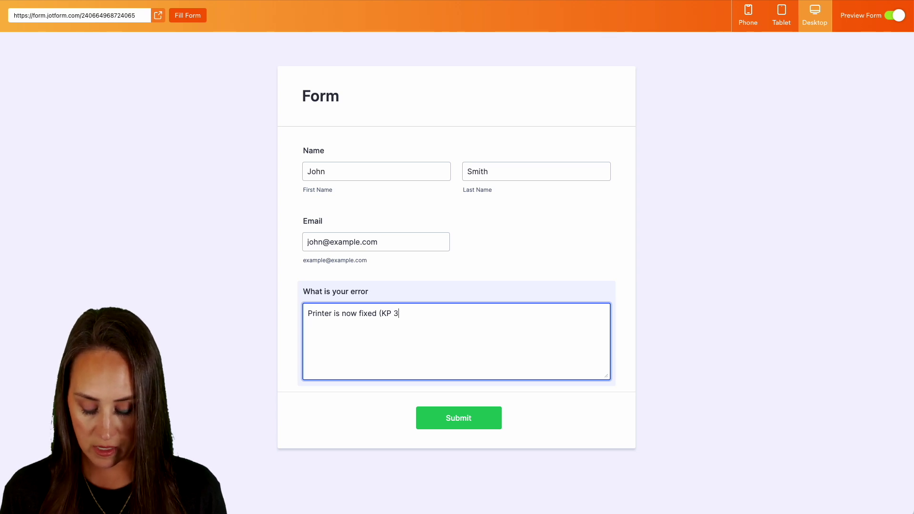
type("/6)")
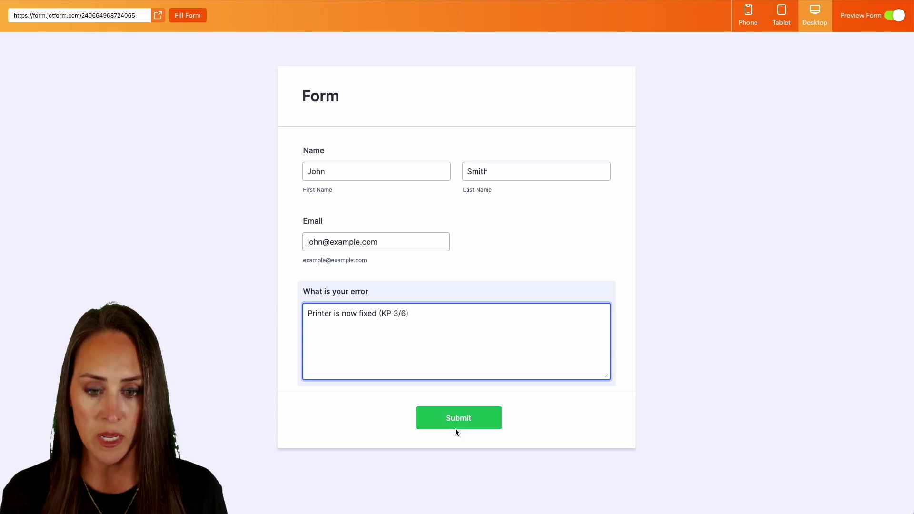
left_click(460, 419)
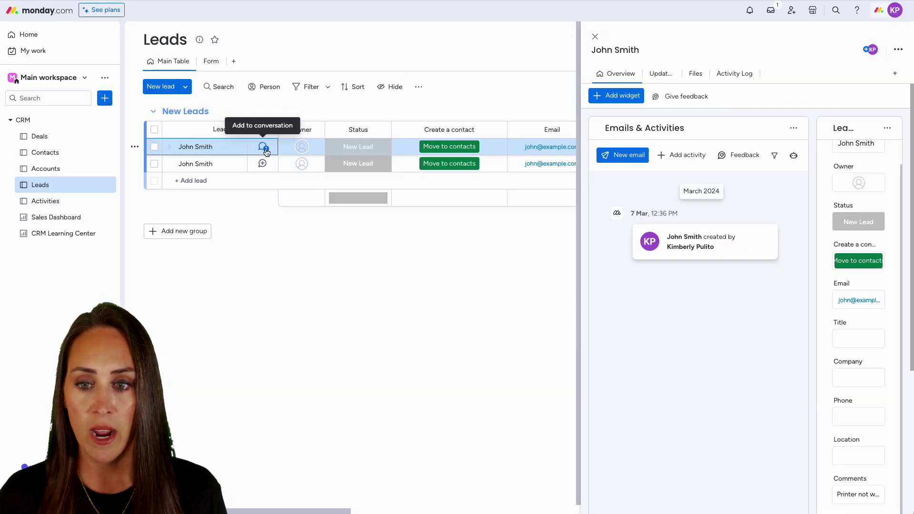
- Close the lead panel and open the first lead's Updates showing 'Printer is now fixed (KP 3/6)'
key("Escape")
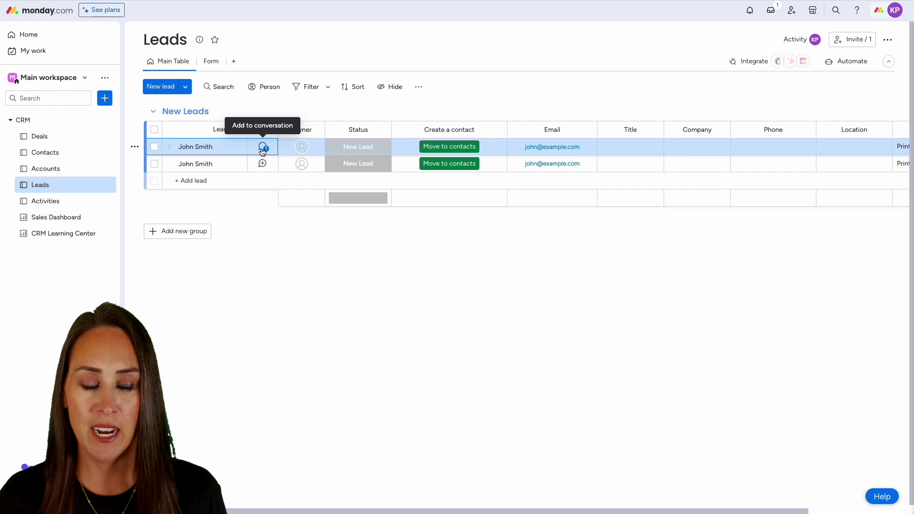
left_click(262, 149)
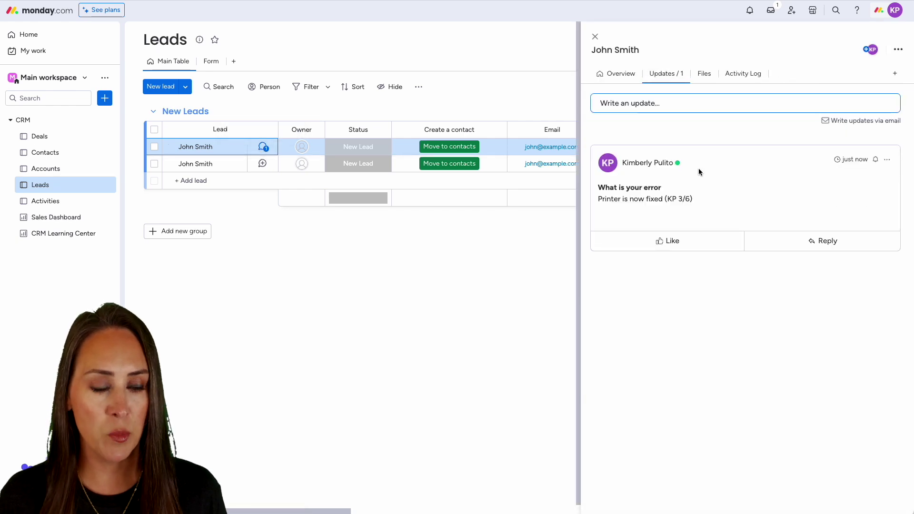